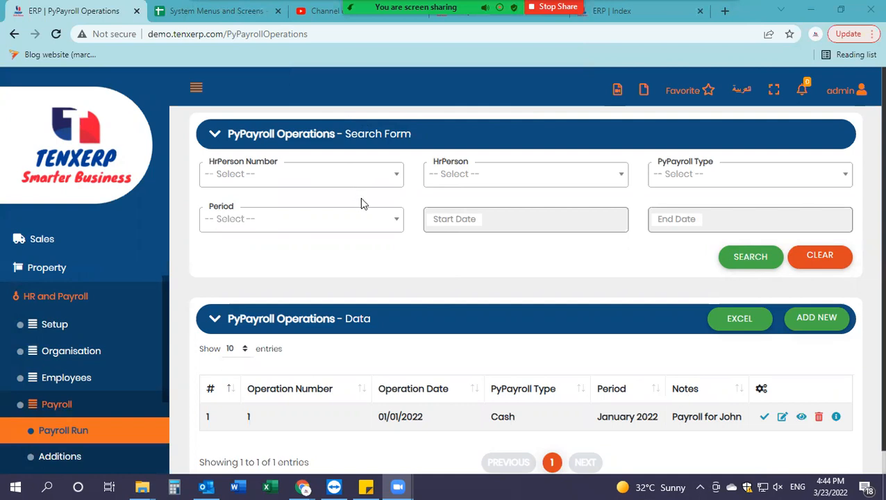
# Step: Examine the available options of the HrPerson Number, HrPerson, PyPayroll Type and Period filters in the payroll search form
pyautogui.click(261, 182)
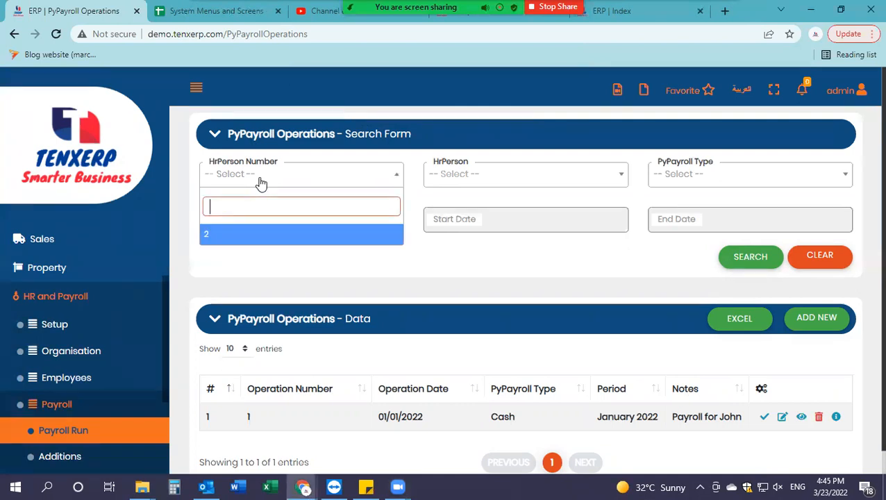
pyautogui.click(261, 182)
pyautogui.click(473, 176)
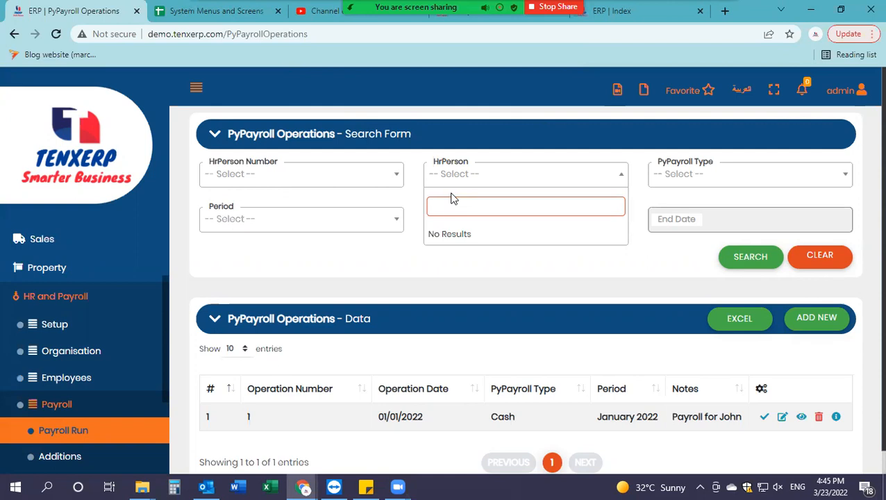
pyautogui.click(672, 187)
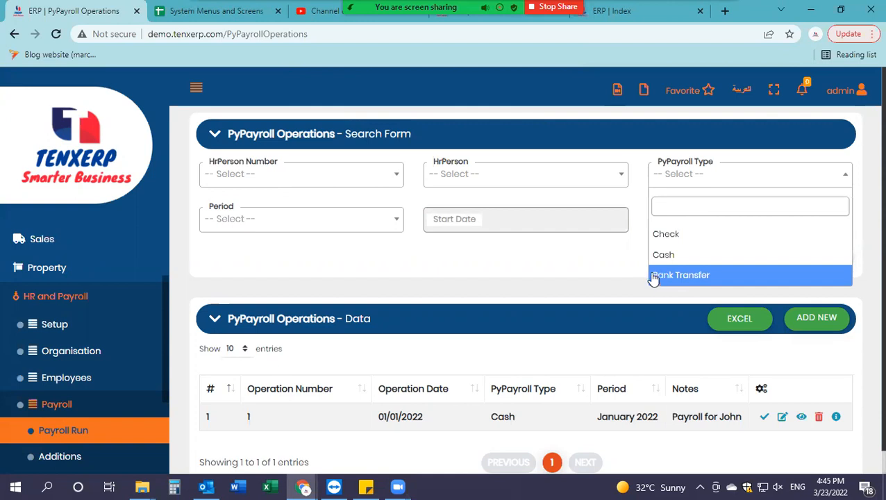
pyautogui.click(258, 229)
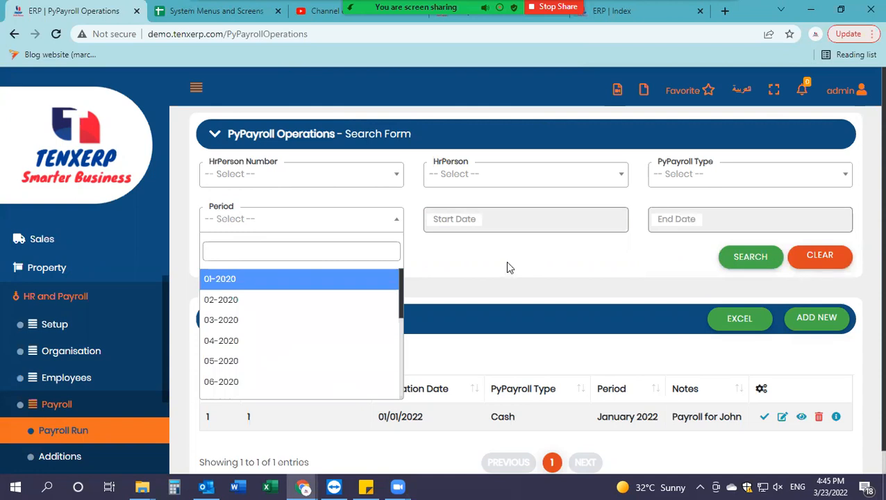
pyautogui.click(477, 262)
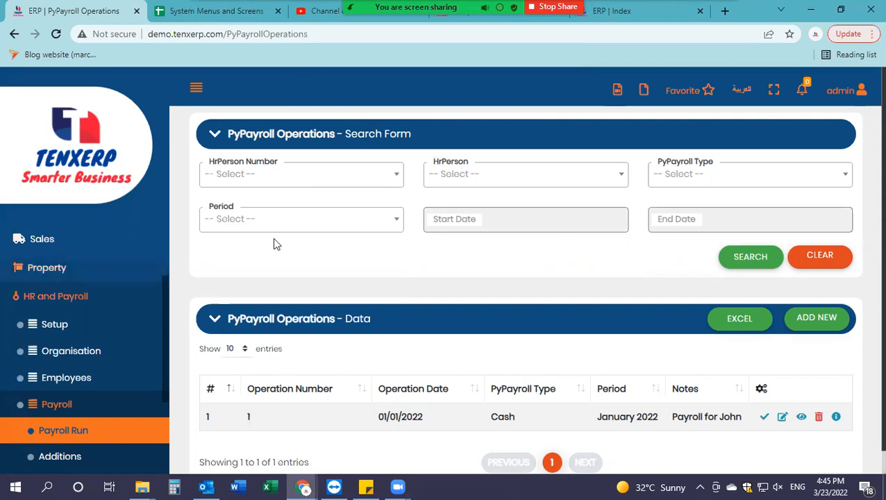
# Step: Review the list of existing payroll operations, including the note on the January 2022 entry
pyautogui.scroll(-1, 287, 261)
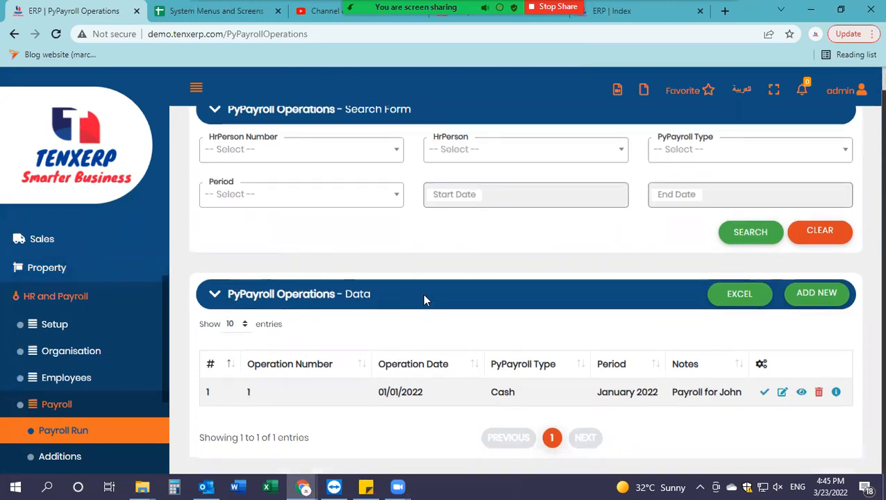
pyautogui.moveTo(375, 299); pyautogui.dragTo(221, 300)
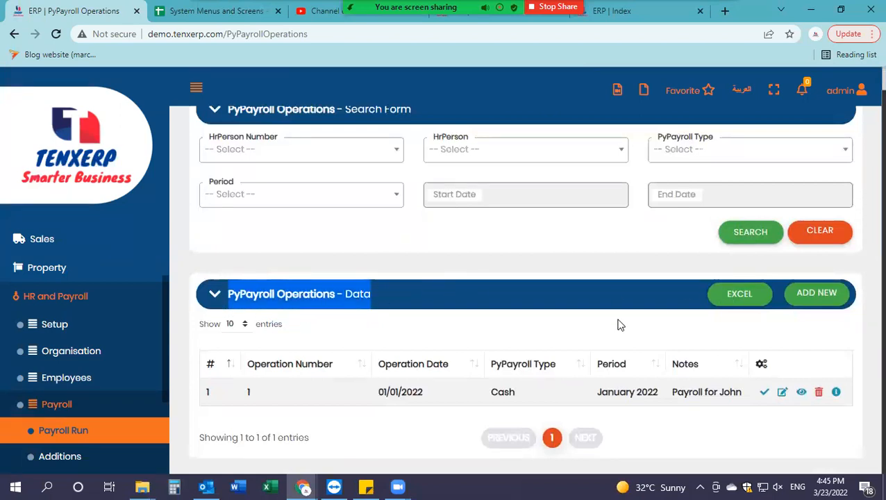
pyautogui.click(387, 294)
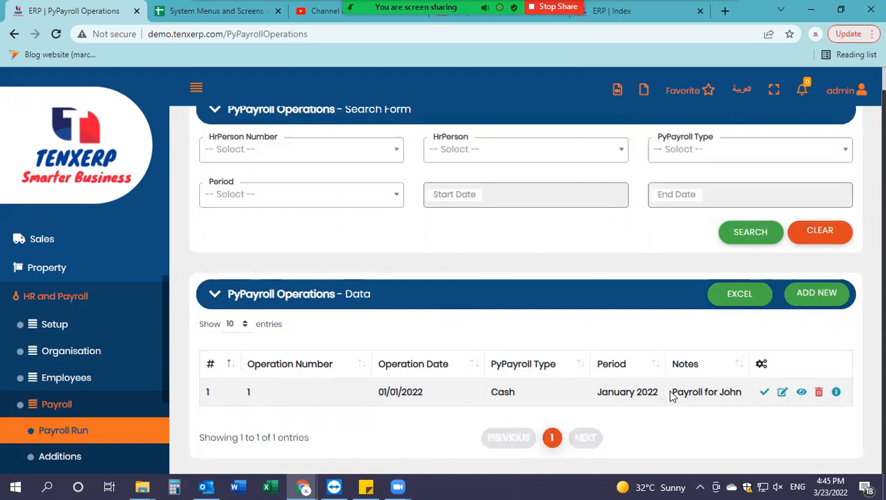
pyautogui.moveTo(675, 391); pyautogui.dragTo(722, 371)
pyautogui.click(437, 245)
pyautogui.scroll(1, 458, 357)
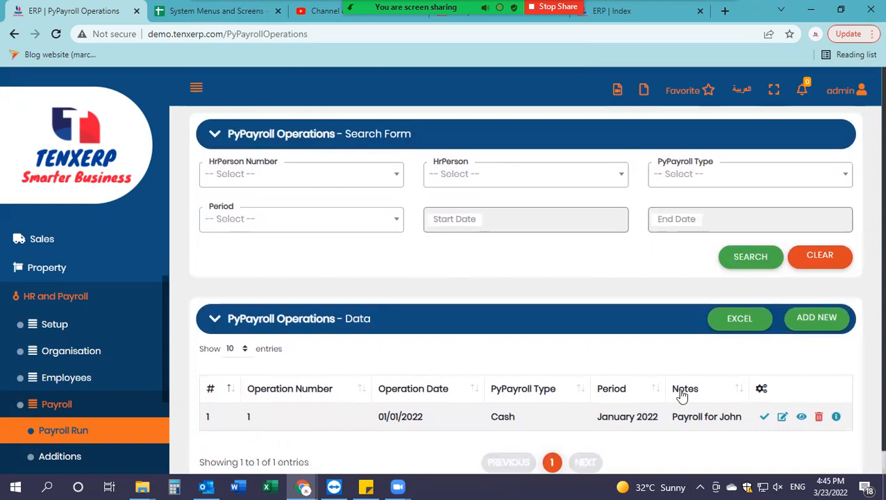
# Step: Add a new payroll operation with operation date 01/01/2020 and period 12-2020
pyautogui.click(814, 324)
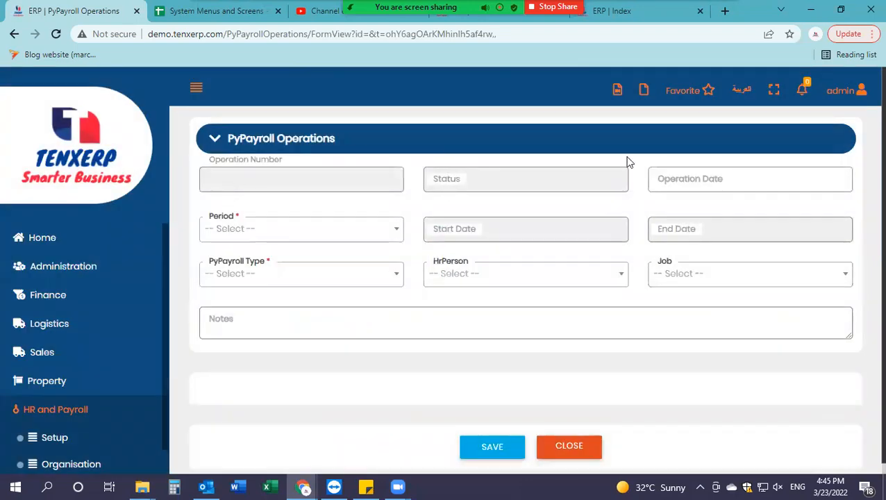
pyautogui.click(685, 178)
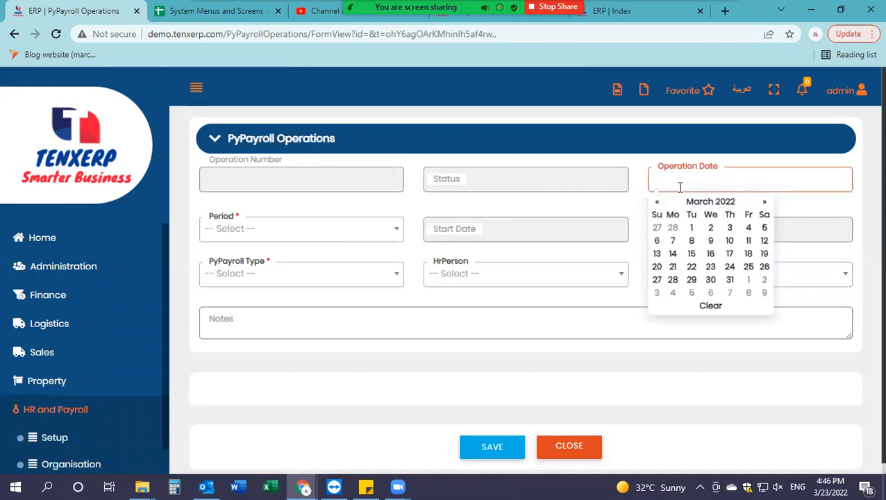
pyautogui.write('01/01/2020')
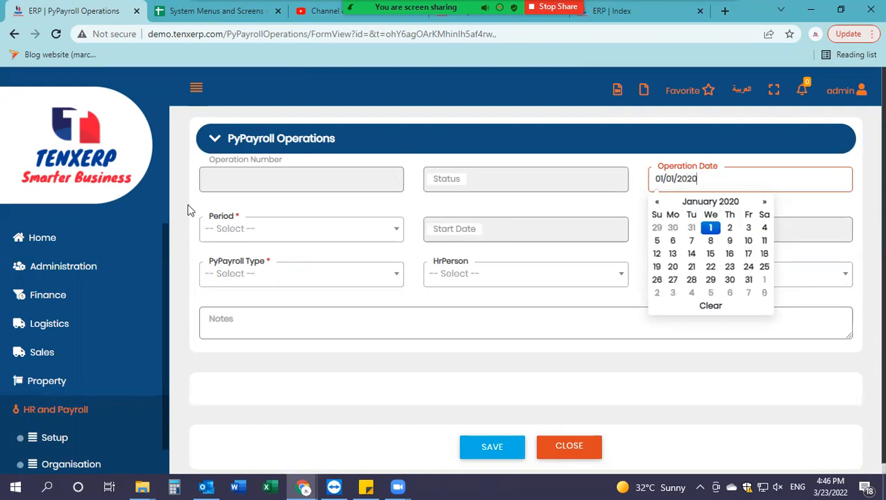
pyautogui.click(227, 229)
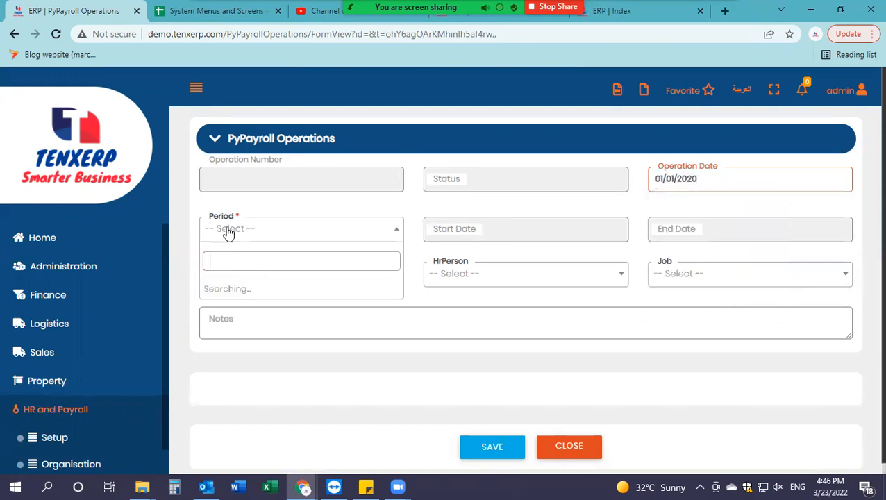
pyautogui.scroll(-5, 244, 350)
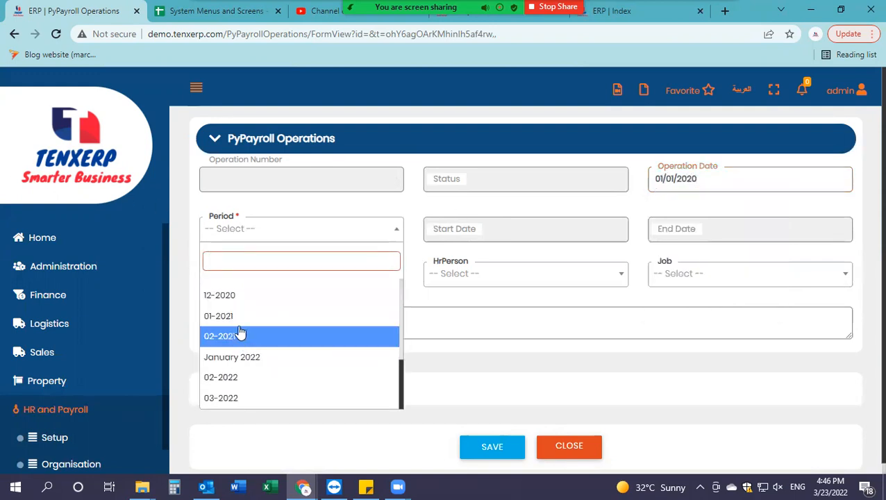
pyautogui.click(233, 298)
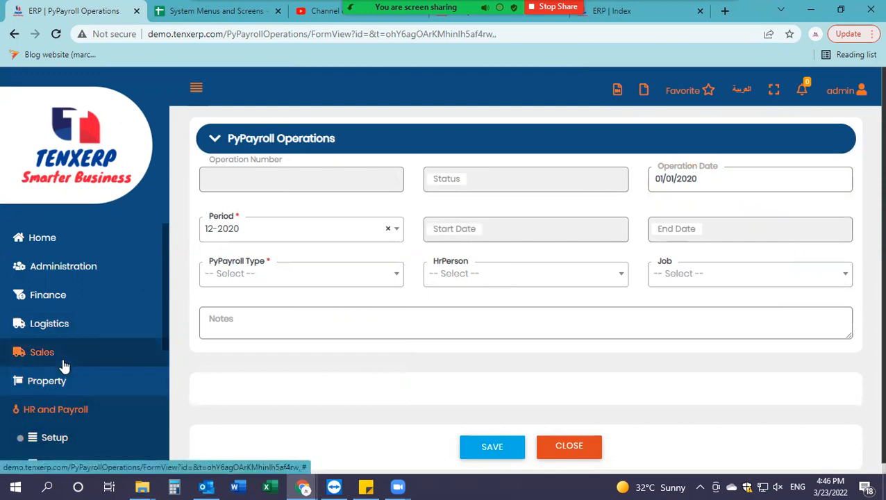
# Step: Set the operation's payroll type to Cash and assign the only listed employee as HrPerson
pyautogui.scroll(-1, 66, 366)
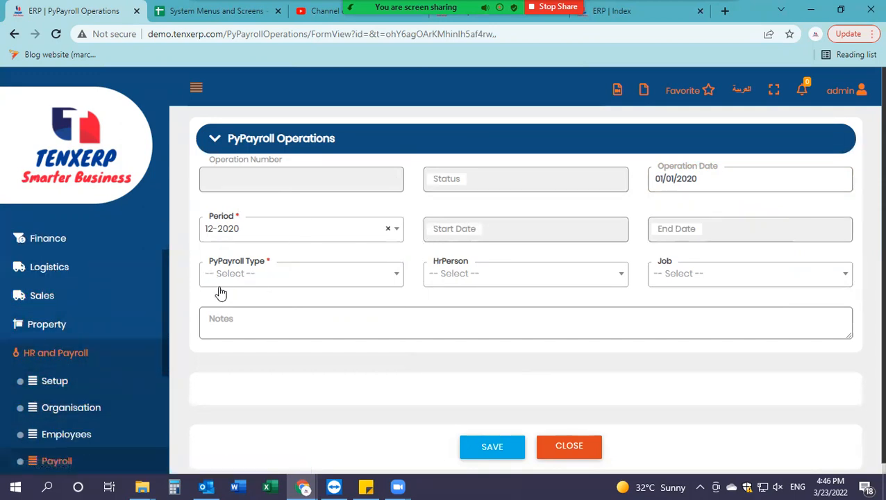
pyautogui.click(299, 278)
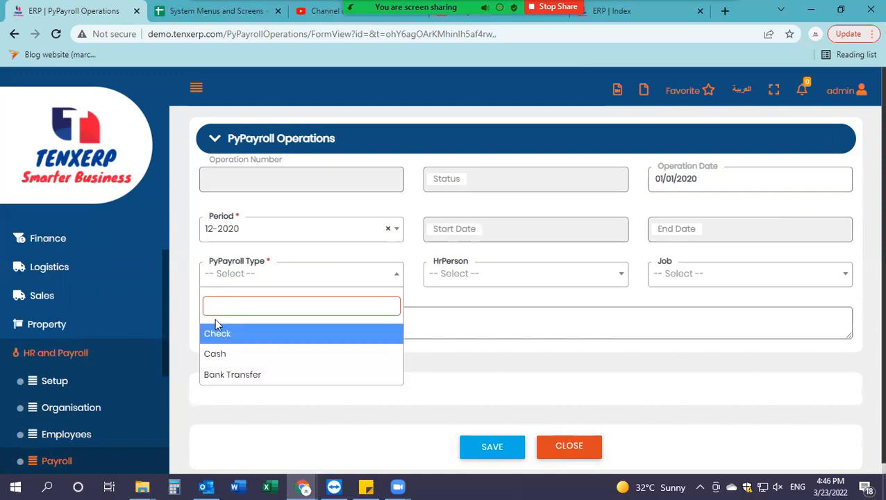
pyautogui.click(233, 362)
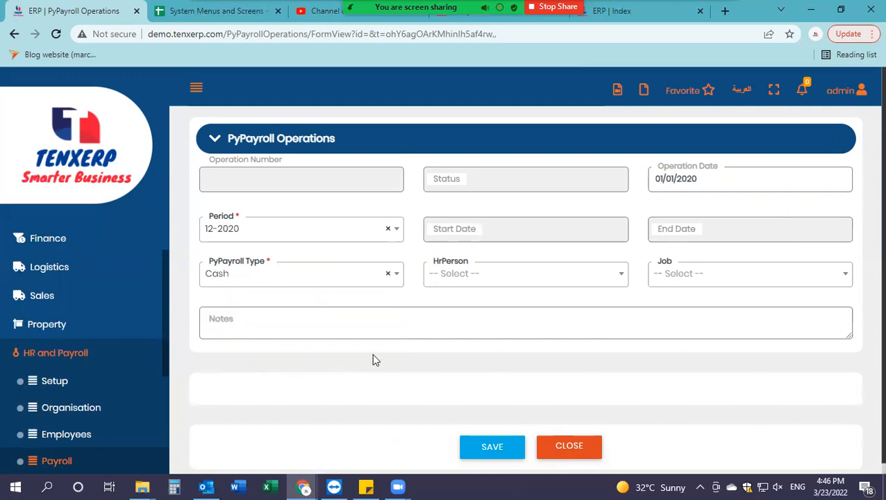
pyautogui.click(524, 285)
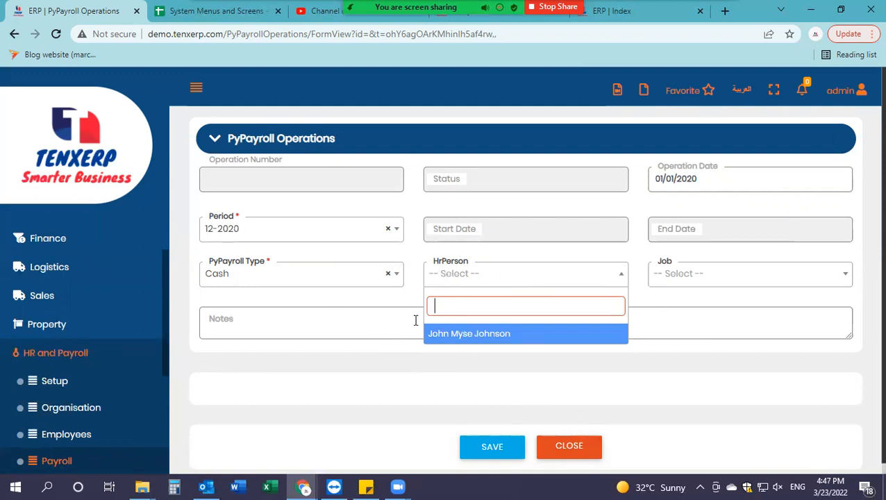
pyautogui.click(467, 333)
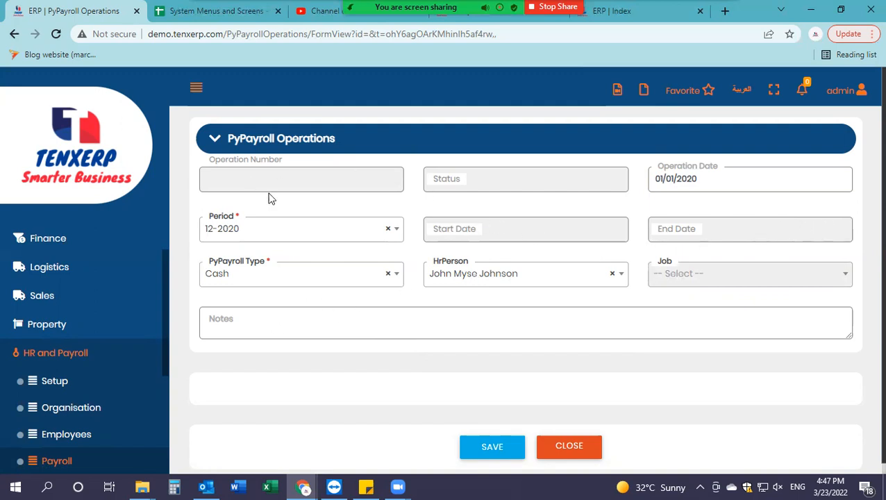
# Step: Enter the note "Payroll for the year 2020 for" followed by the employee's first name, and save the payroll operation
pyautogui.click(416, 326)
pyautogui.write('Payroll for')
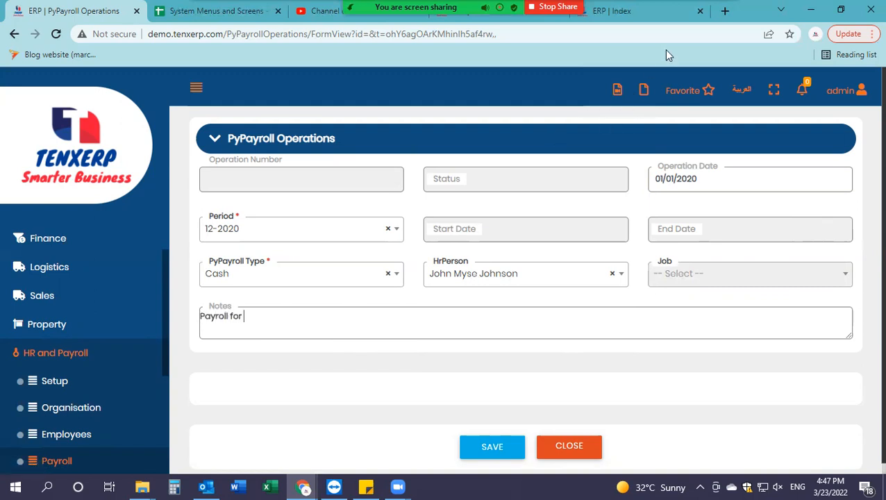
pyautogui.write(' the year 2020')
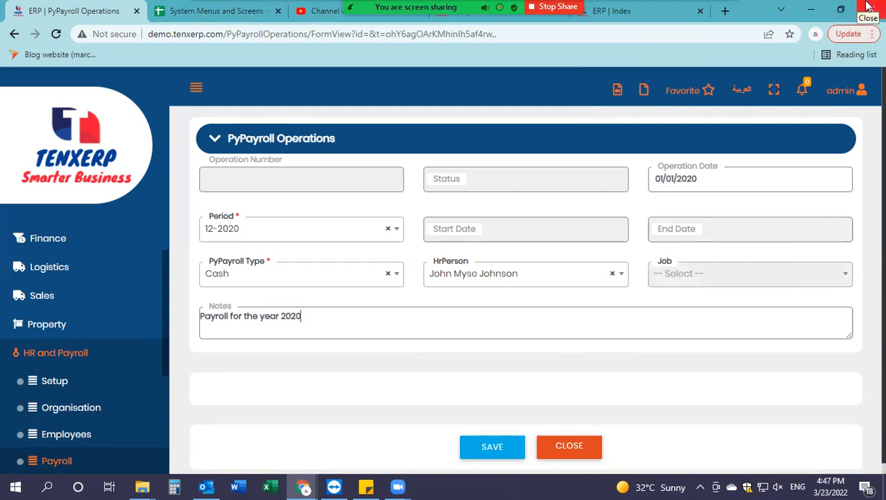
pyautogui.write(' for John')
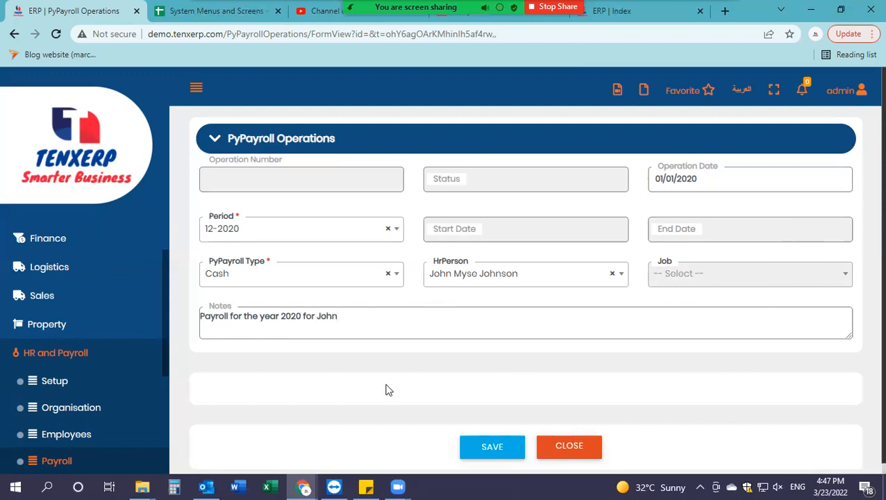
pyautogui.scroll(-1, 324, 353)
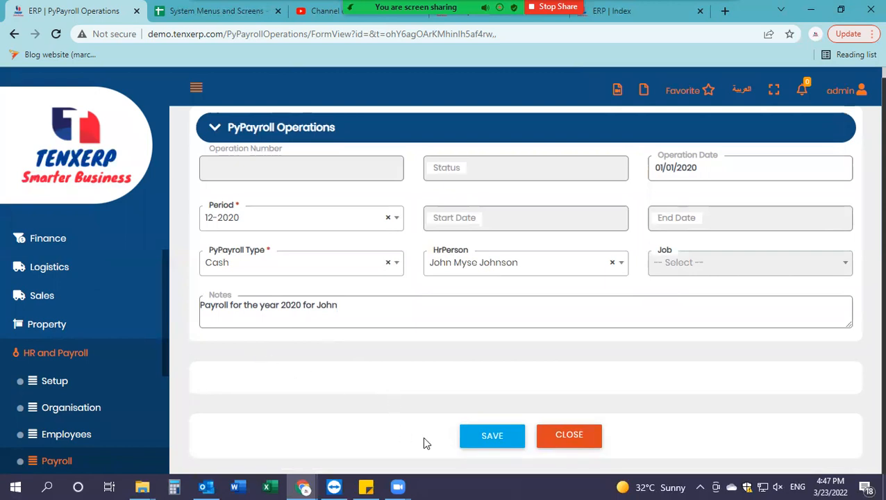
pyautogui.click(484, 437)
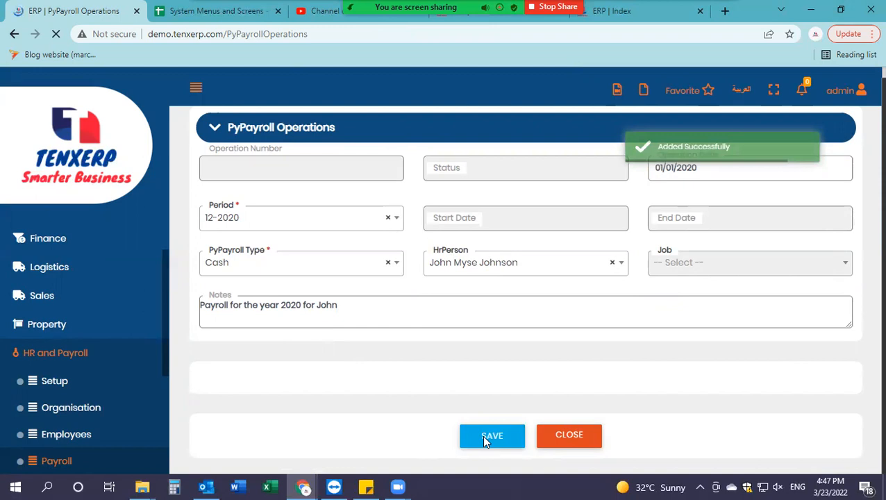
# Step: Expand the notes of the 12-2020 payroll operation and check who created it and when
pyautogui.scroll(-1, 491, 393)
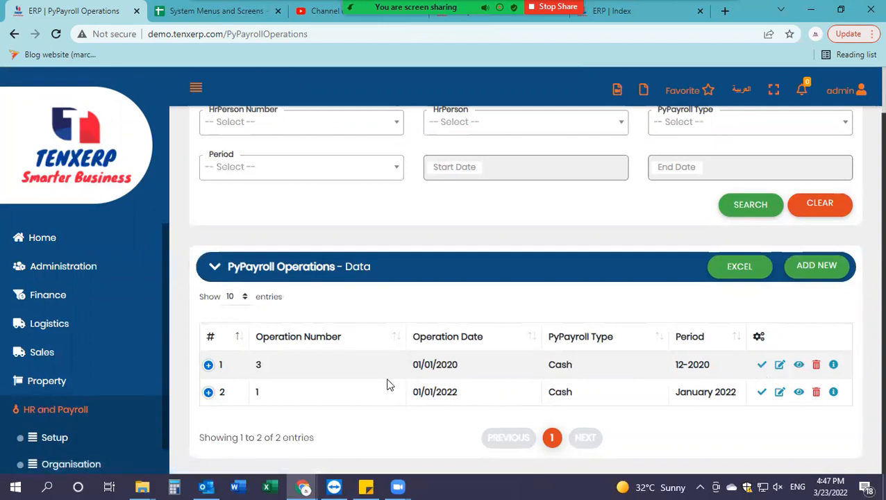
pyautogui.click(209, 366)
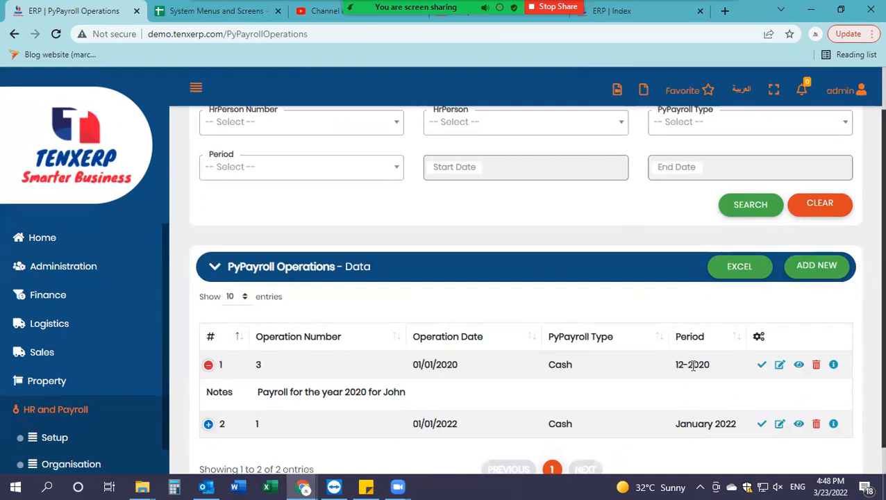
pyautogui.click(832, 365)
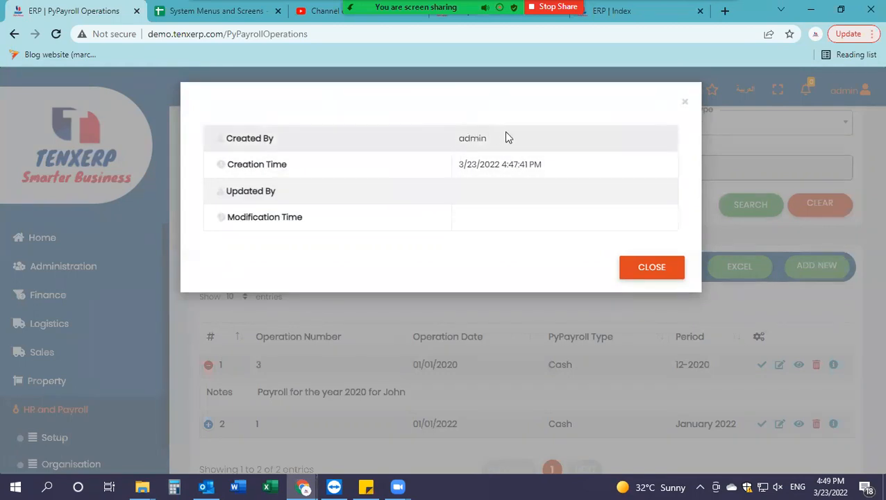
pyautogui.moveTo(503, 140); pyautogui.dragTo(453, 146)
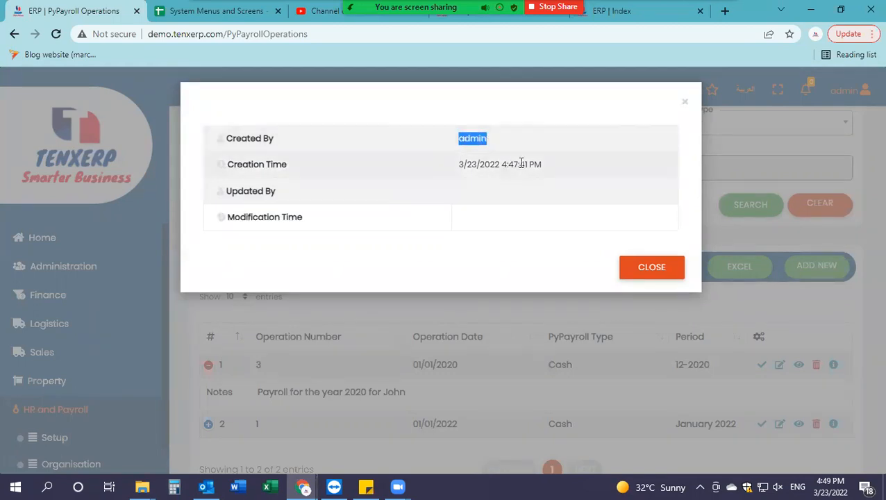
pyautogui.moveTo(498, 168); pyautogui.dragTo(432, 171)
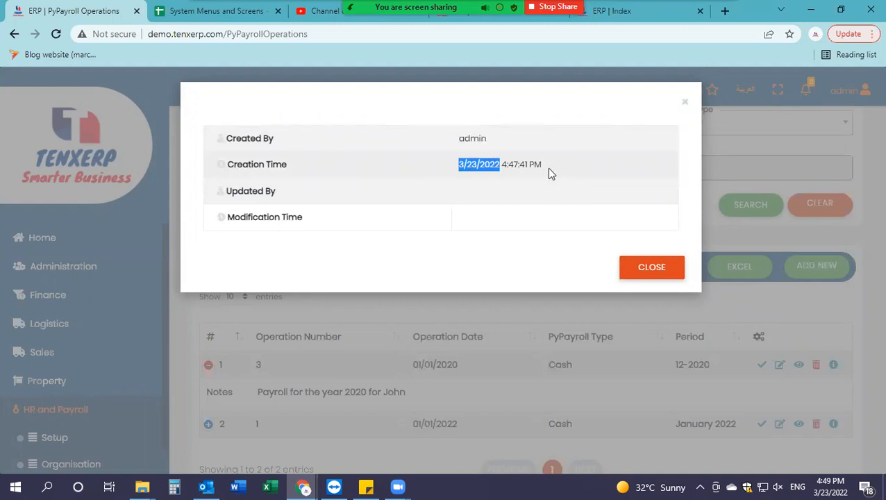
pyautogui.moveTo(549, 165); pyautogui.dragTo(500, 167)
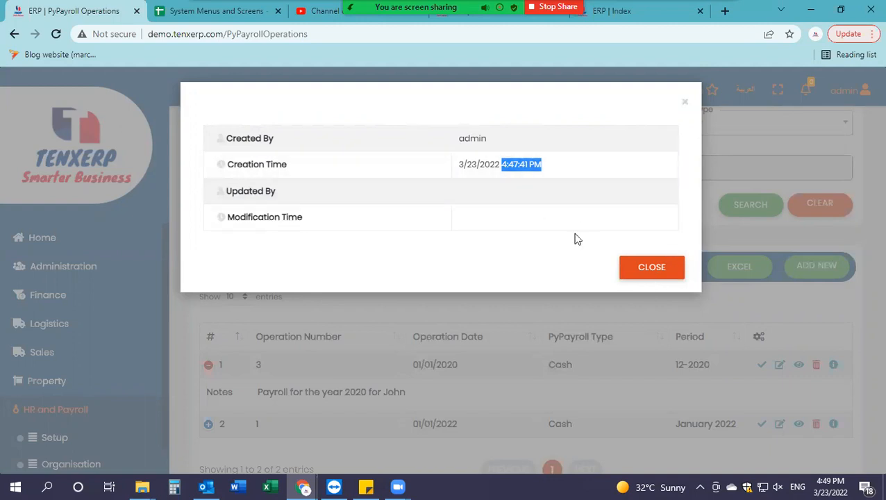
pyautogui.click(655, 278)
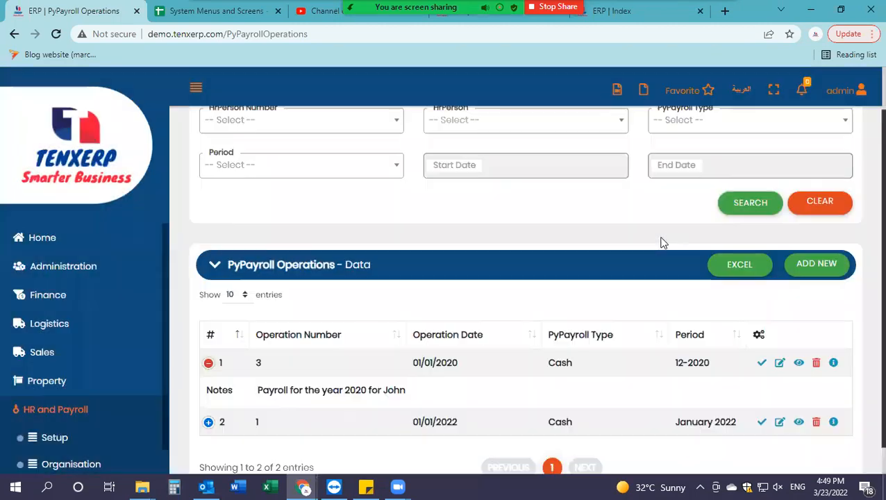
# Step: Post the 12-2020 payroll operation and confirm the posting
pyautogui.scroll(-1, 644, 244)
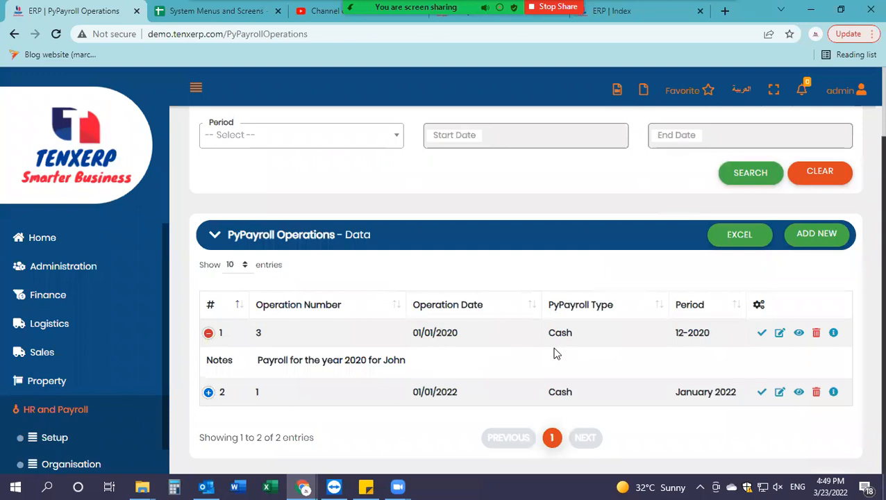
pyautogui.click(762, 333)
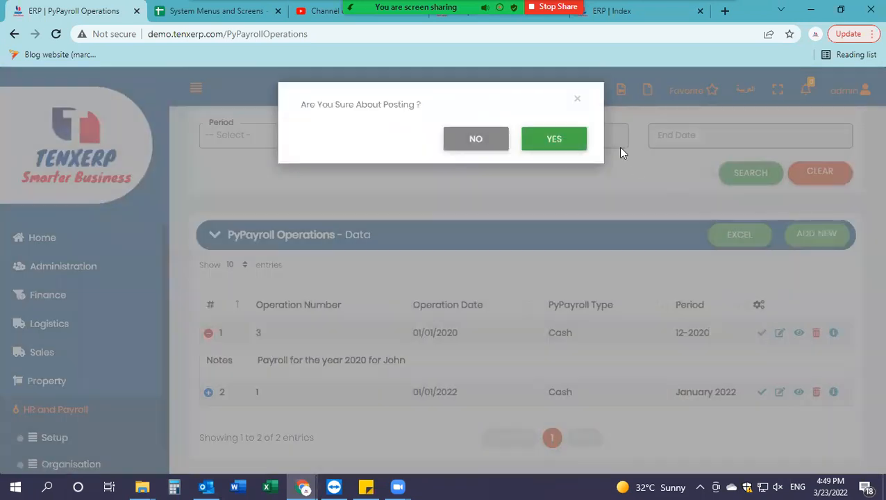
pyautogui.click(576, 147)
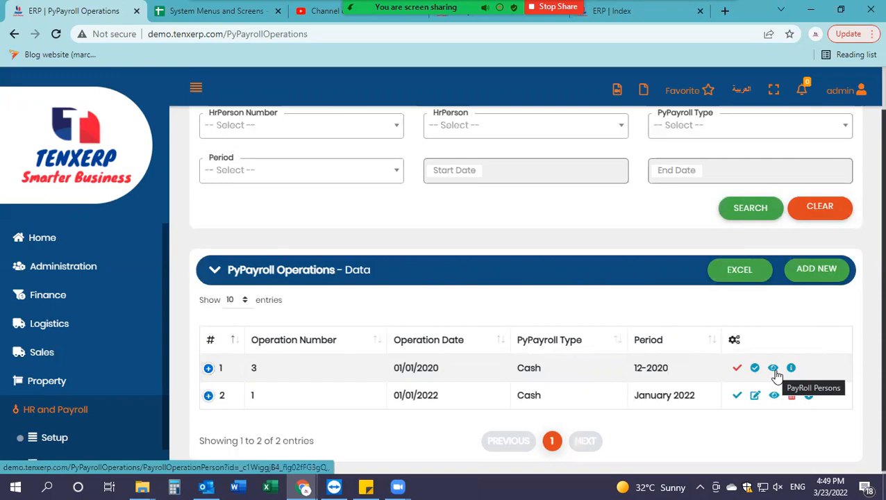
# Step: View the payroll persons of the posted 12-2020 operation and return to the payroll operations list
pyautogui.click(774, 369)
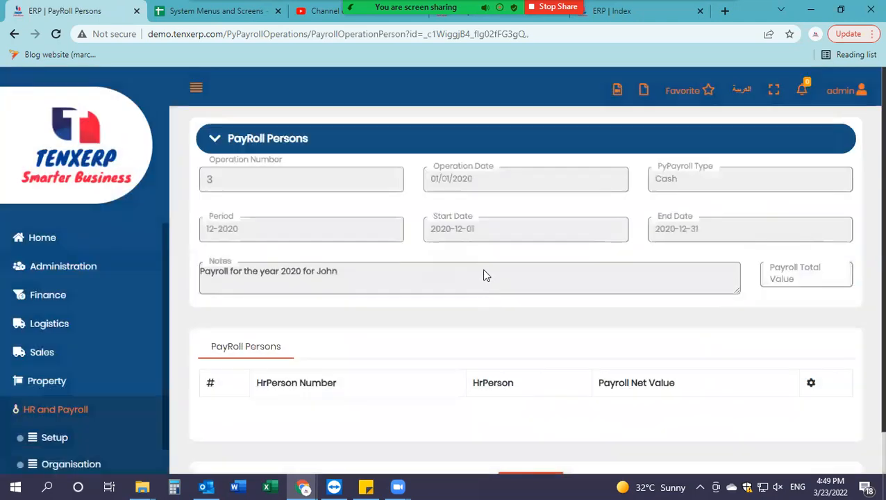
pyautogui.click(14, 33)
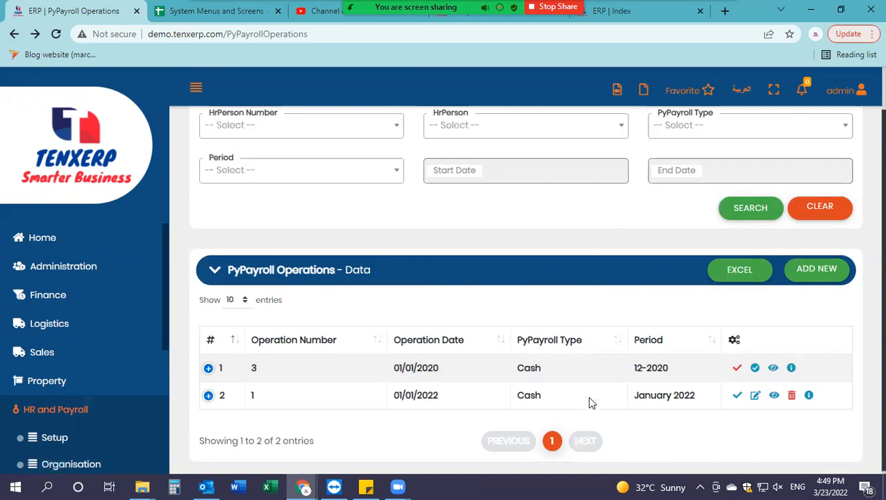
pyautogui.scroll(1, 590, 401)
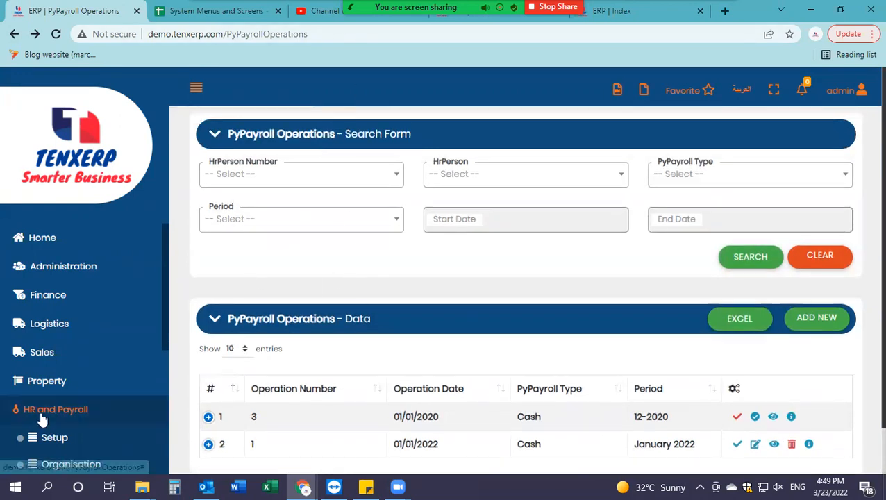
pyautogui.scroll(-1, 42, 416)
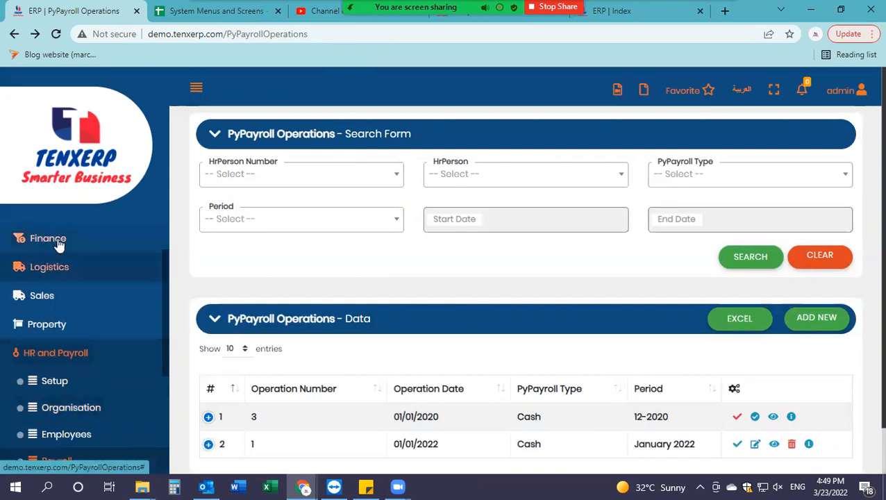